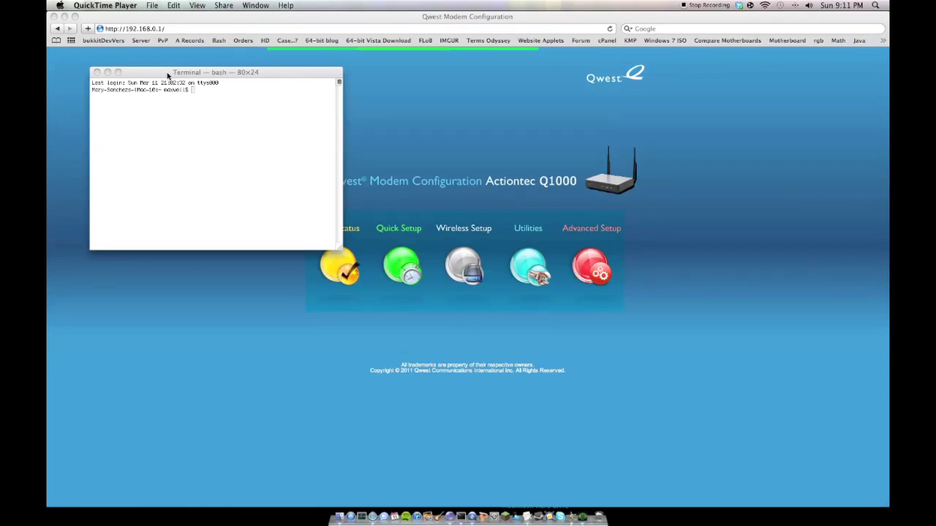
# Bring the empty Terminal window forward, then switch back to Safari's Qwest modem configuration page
pyautogui.click(203, 112)
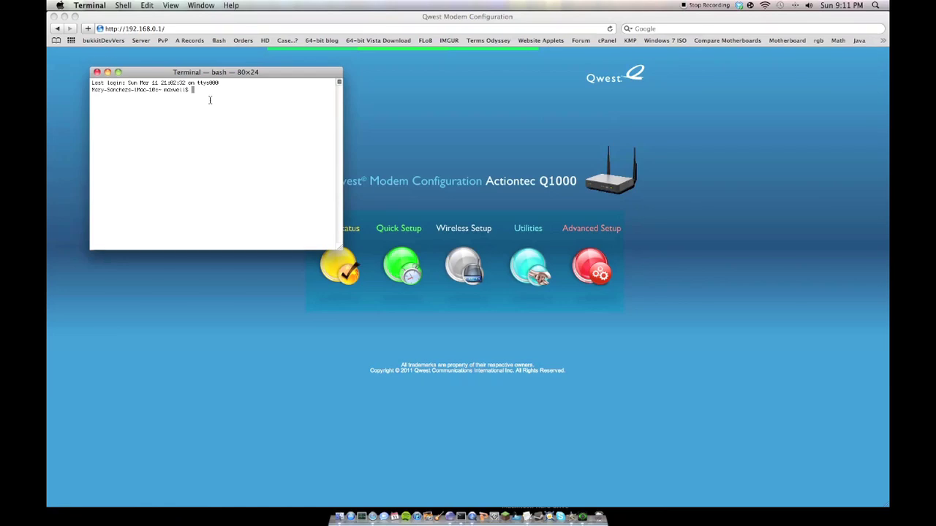
pyautogui.click(318, 25)
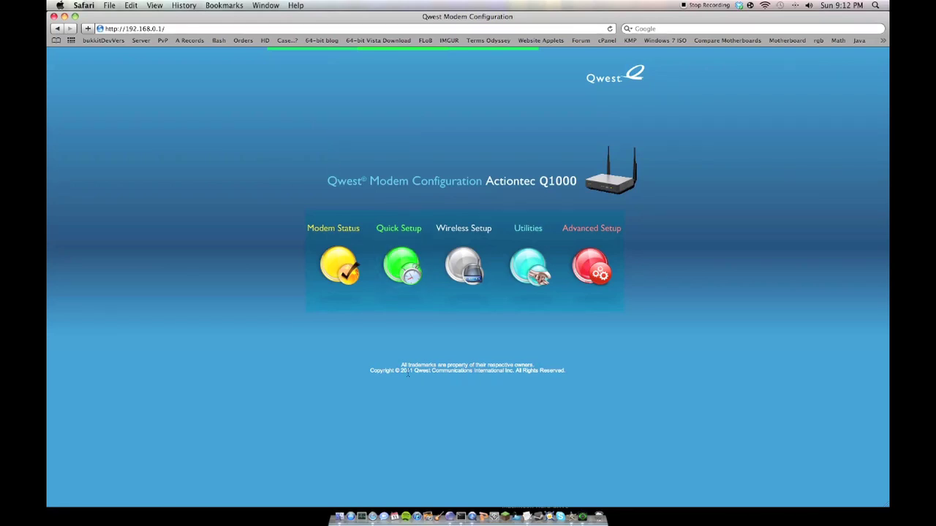
# Run ifconfig in Terminal to list the network interfaces
pyautogui.click(462, 518)
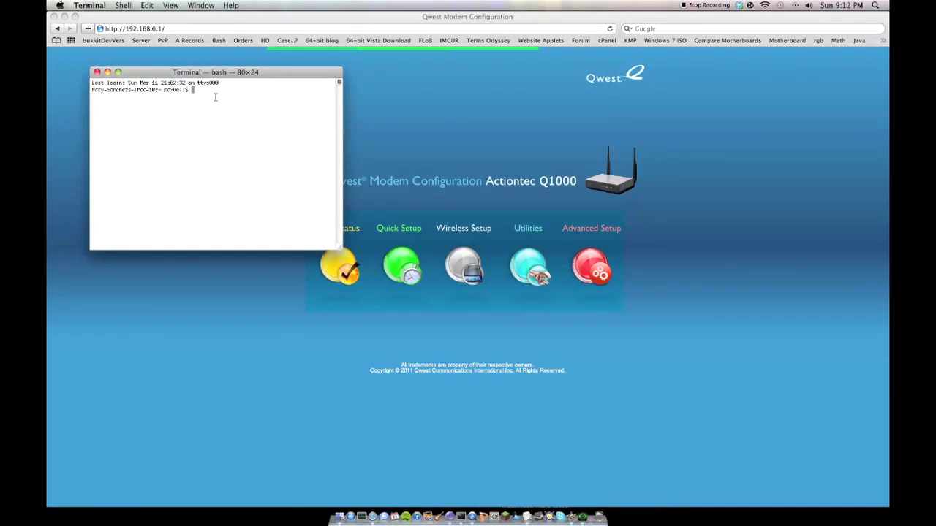
pyautogui.write('ifconfig')
pyautogui.press('Return')
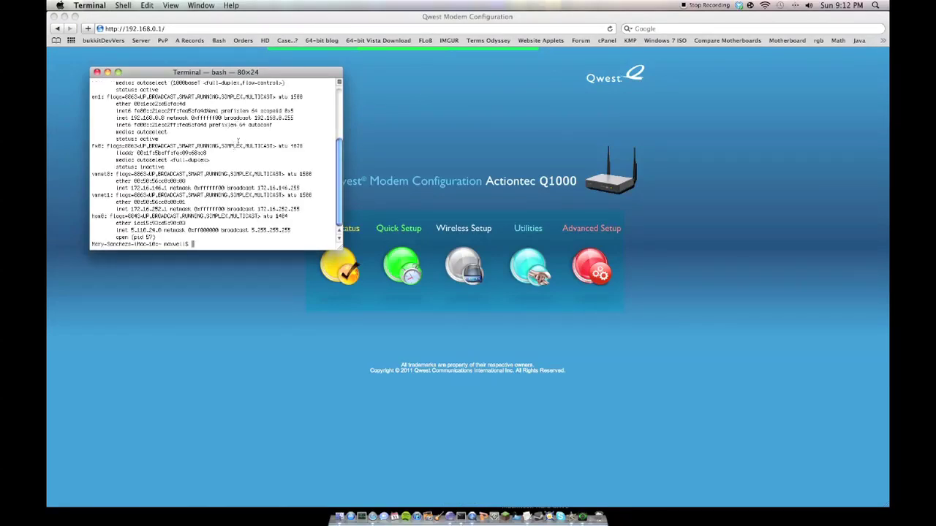
# Highlight the en1 address 192.168.0.8, comparing it with en0's 192.168.2.1
pyautogui.moveTo(166, 118); pyautogui.dragTo(130, 117)
pyautogui.click(153, 126)
pyautogui.moveTo(132, 118); pyautogui.dragTo(164, 118)
pyautogui.scroll(5, 337, 139)
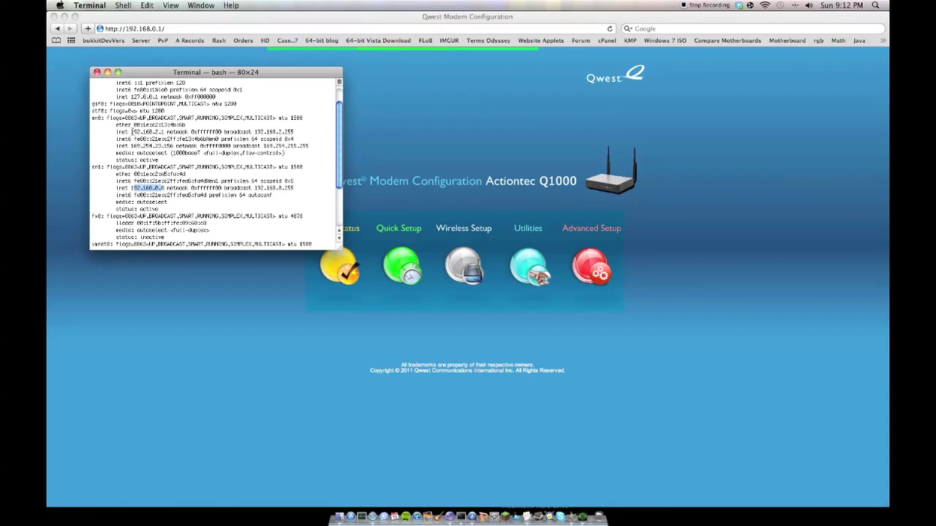
pyautogui.moveTo(132, 131); pyautogui.dragTo(163, 131)
pyautogui.moveTo(131, 188); pyautogui.dragTo(165, 188)
pyautogui.click(190, 162)
# Re-enter 192.168.0.1 in Safari's address bar to reload the Actiontec Q1000 home page
pyautogui.click(461, 28)
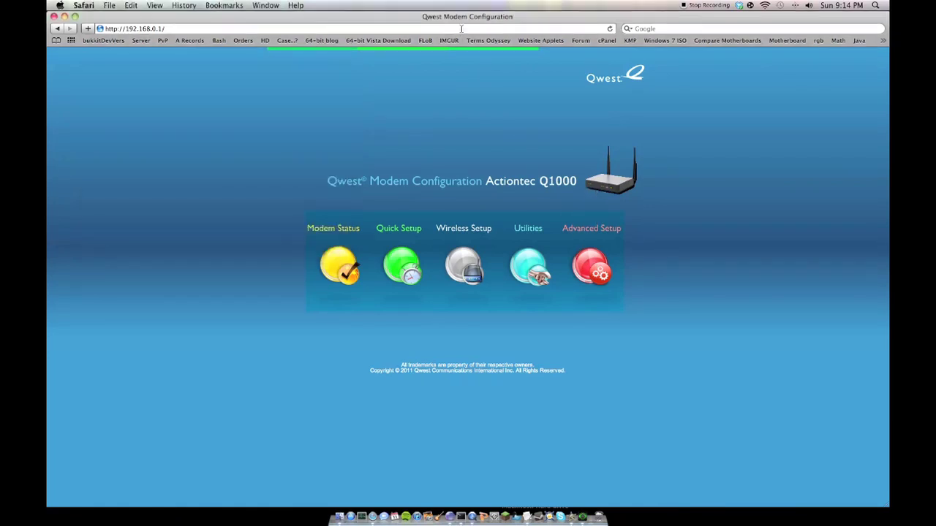
pyautogui.click(245, 29)
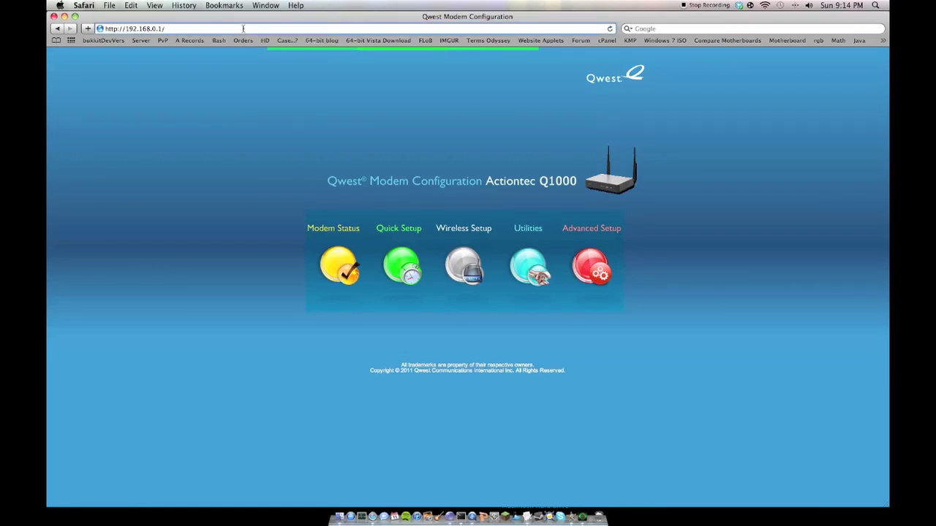
pyautogui.press('super+a')
pyautogui.write('192.168.0.1')
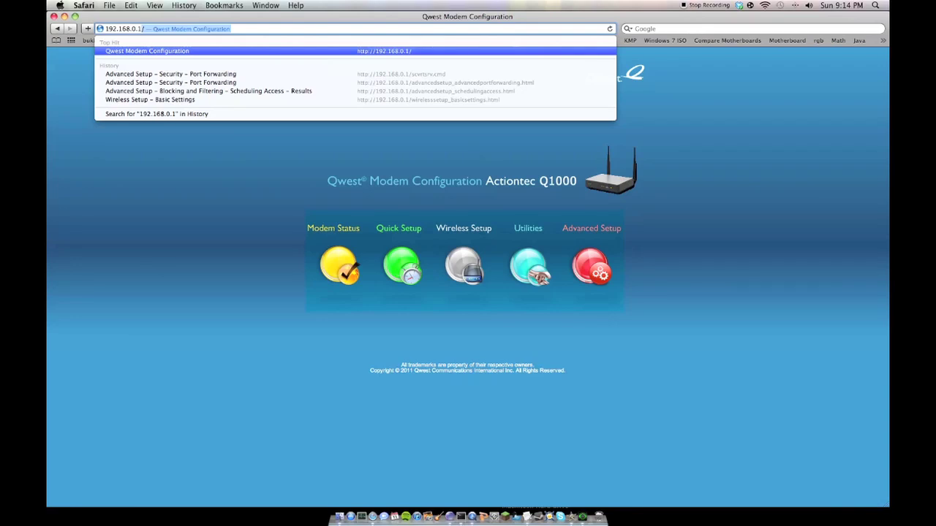
pyautogui.press('Return')
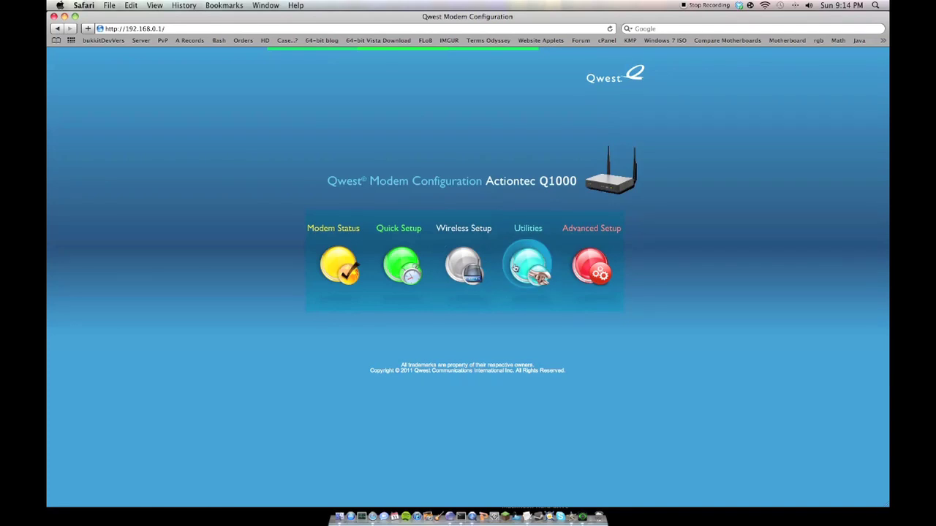
# Go to Advanced Setup, view the Security UPnP page, then move on to Port Forwarding
pyautogui.click(590, 272)
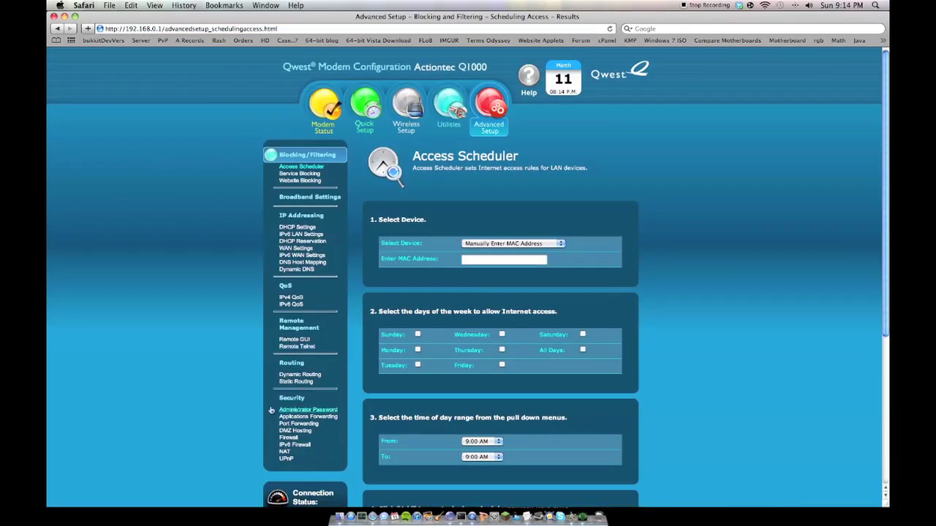
pyautogui.click(287, 460)
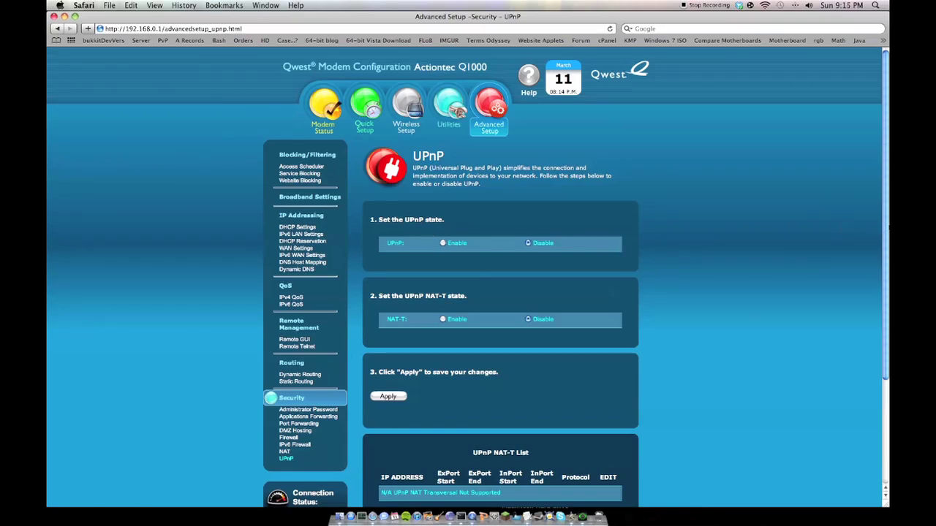
pyautogui.moveTo(887, 227); pyautogui.dragTo(887, 285)
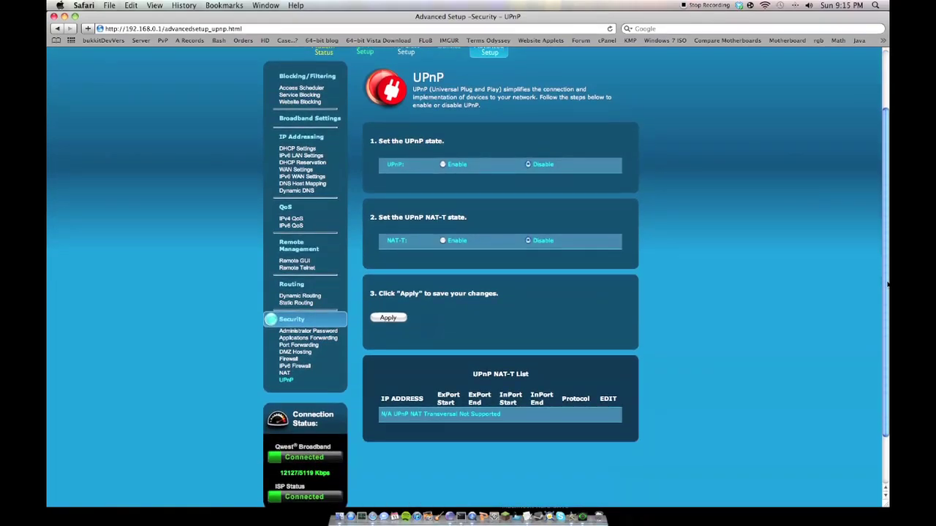
pyautogui.click(313, 349)
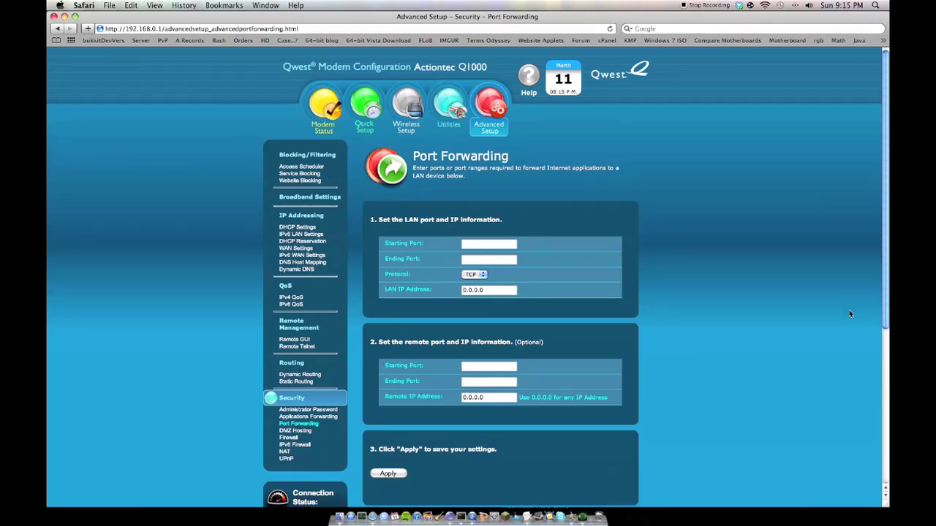
# Review the existing rules for ports 33333, 7676 and 7777, then keep TCP as protocol
pyautogui.scroll(-5, 883, 312)
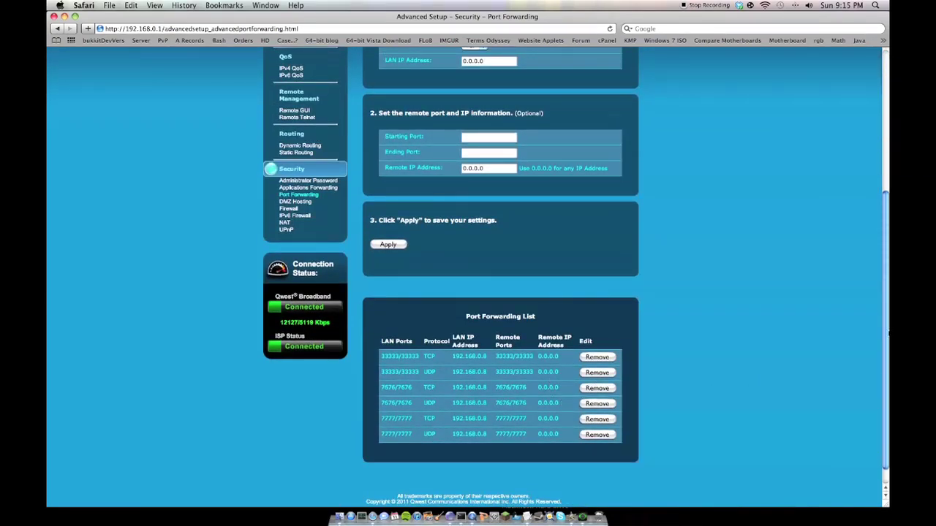
pyautogui.moveTo(884, 333); pyautogui.dragTo(874, 183)
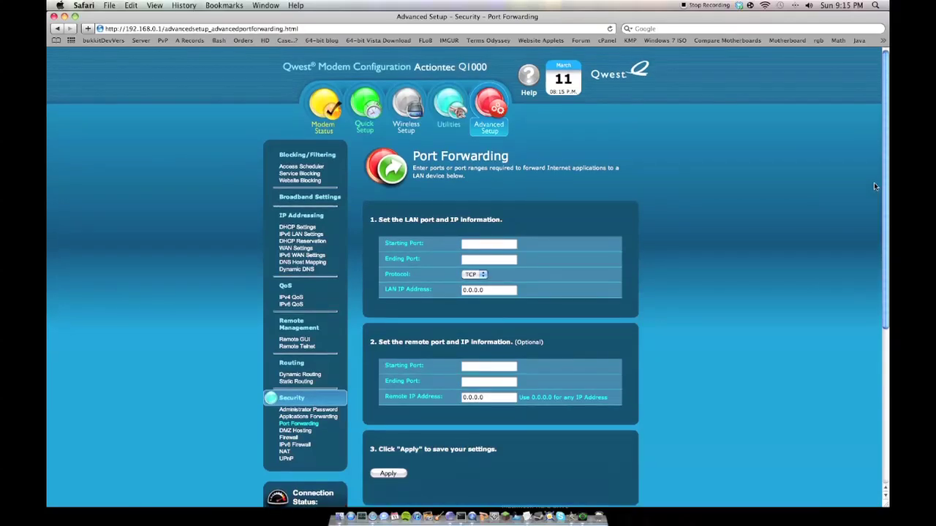
pyautogui.click(498, 244)
pyautogui.click(498, 244)
pyautogui.click(474, 276)
pyautogui.click(476, 276)
# Fill in a TCP rule forwarding 25565–25565 to 192.168.0.8 with remote ports 25565, and apply it
pyautogui.click(484, 244)
pyautogui.write('25565')
pyautogui.press('Tab')
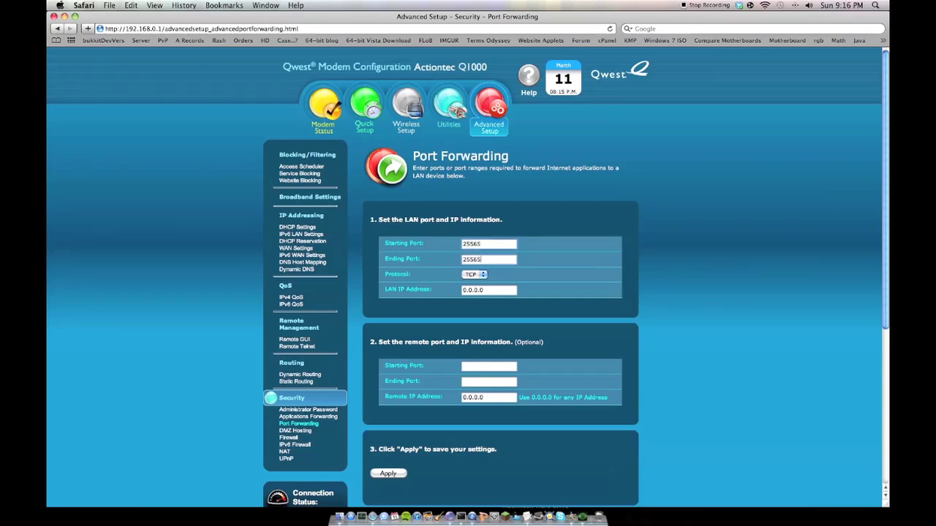
pyautogui.press('Tab')
pyautogui.write('192.168.0.8')
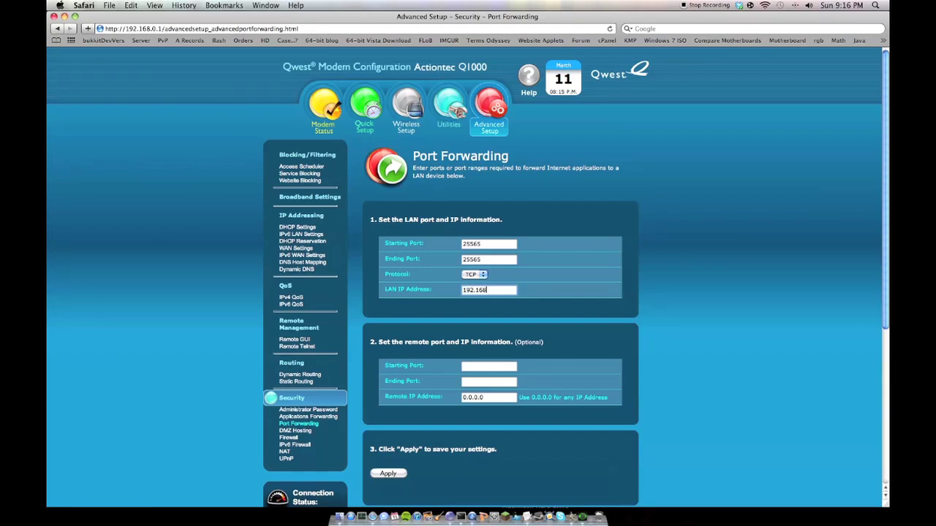
pyautogui.click(474, 368)
pyautogui.write('25565')
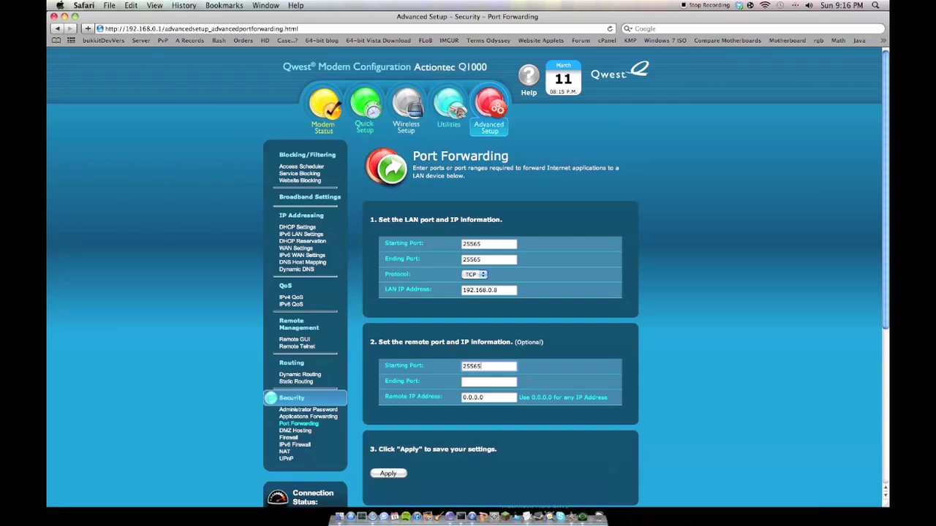
pyautogui.press('Tab')
pyautogui.write('25565')
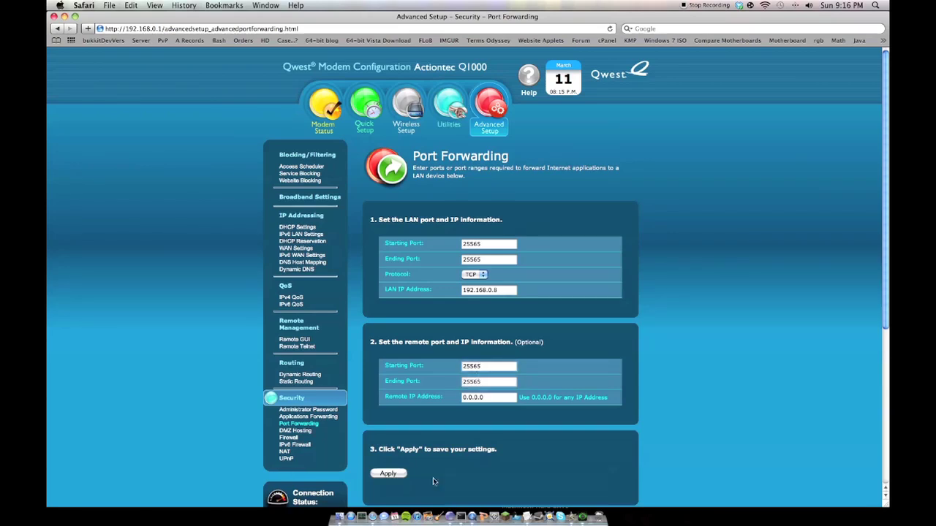
pyautogui.click(404, 475)
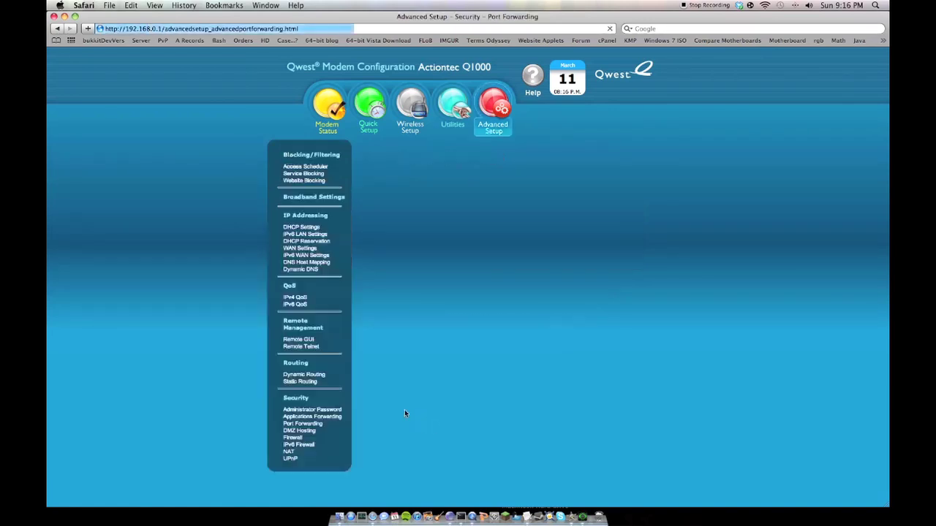
# Add a matching UDP rule forwarding port 25565 to 192.168.0.8 with remote port 25565, and apply it
pyautogui.click(482, 245)
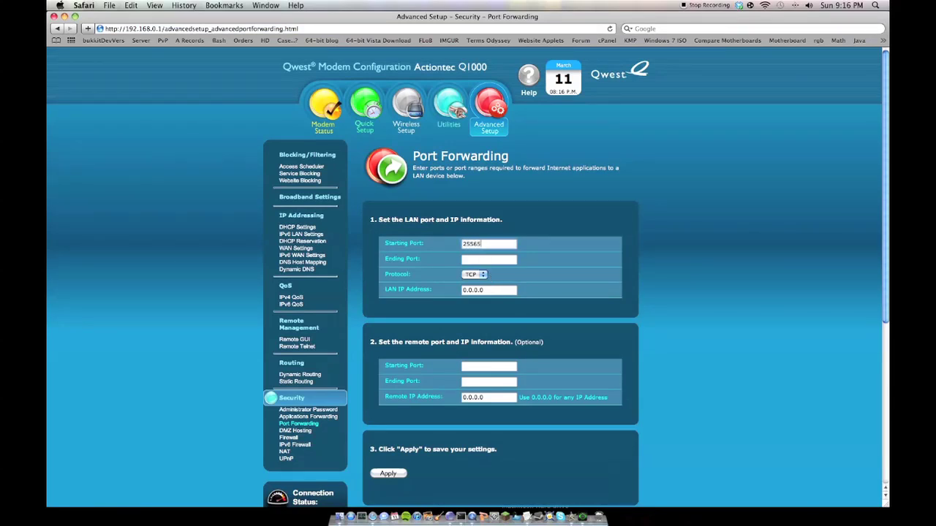
pyautogui.press('Tab')
pyautogui.write('25565')
pyautogui.click(473, 274)
pyautogui.click(473, 284)
pyautogui.press('Tab')
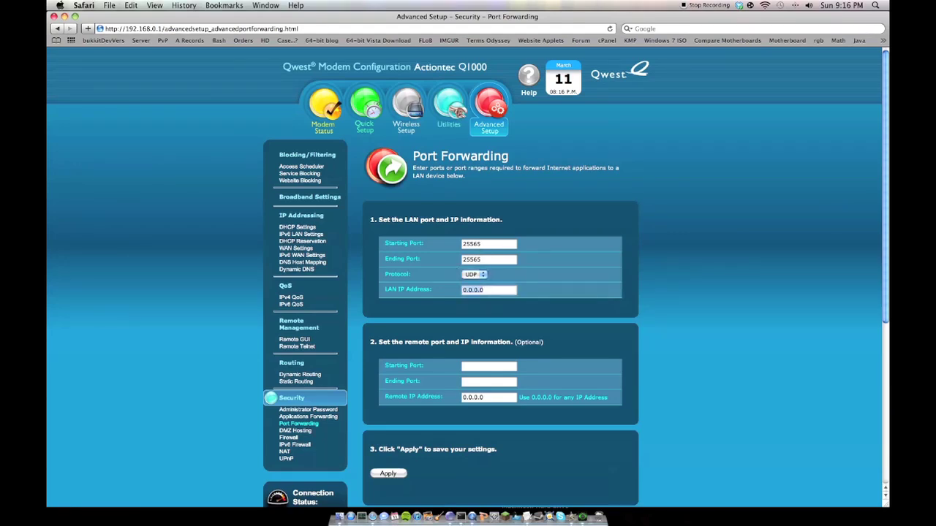
pyautogui.write('192.168.0.8')
pyautogui.press('Tab')
pyautogui.write('2')
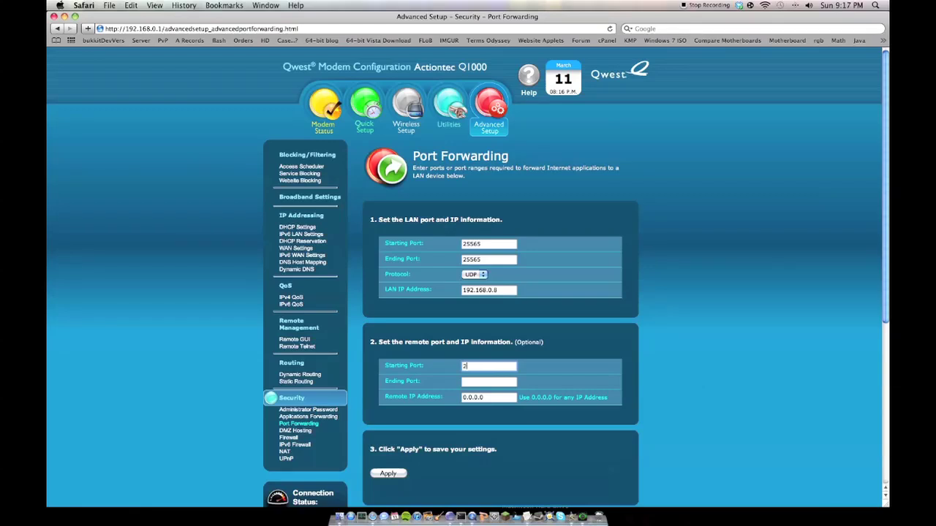
pyautogui.write('5565')
pyautogui.press('Tab')
pyautogui.write('25565')
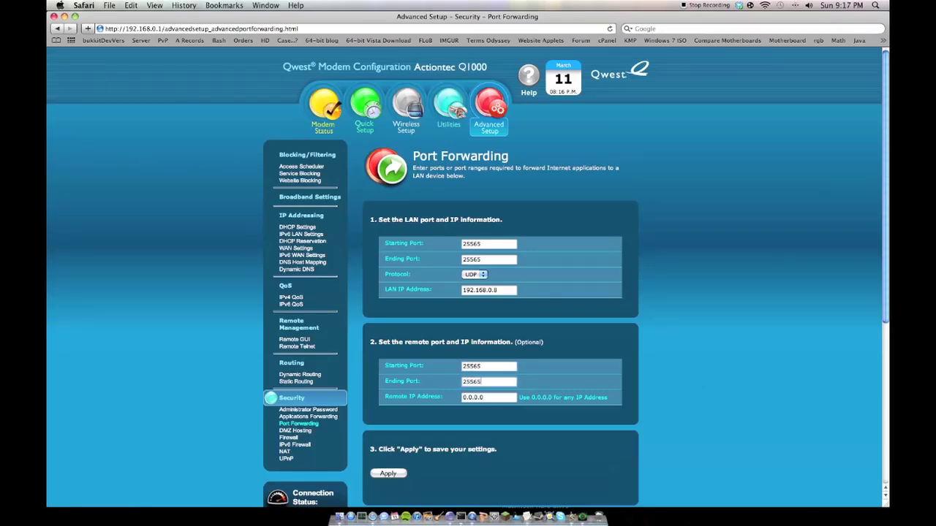
pyautogui.click(395, 474)
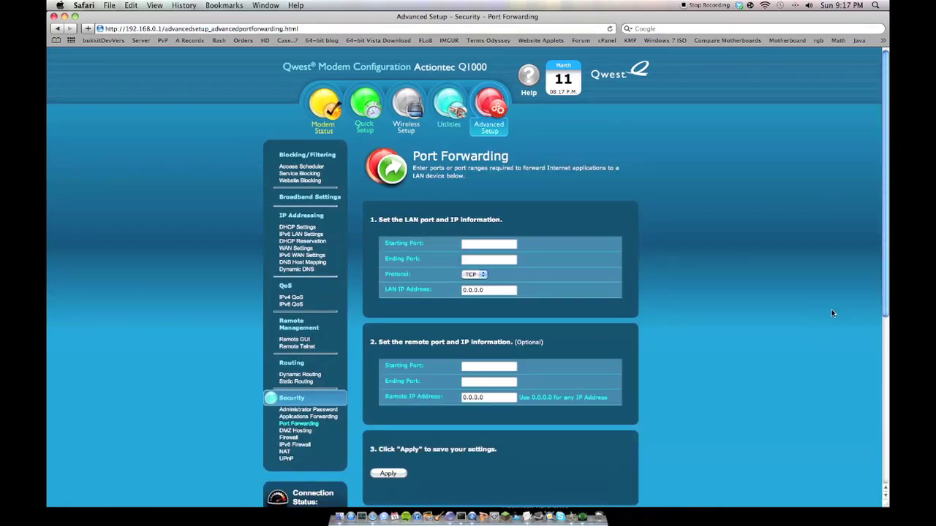
# Scroll through the Port Forwarding list to check the saved 25565 rules
pyautogui.moveTo(882, 299); pyautogui.dragTo(864, 425)
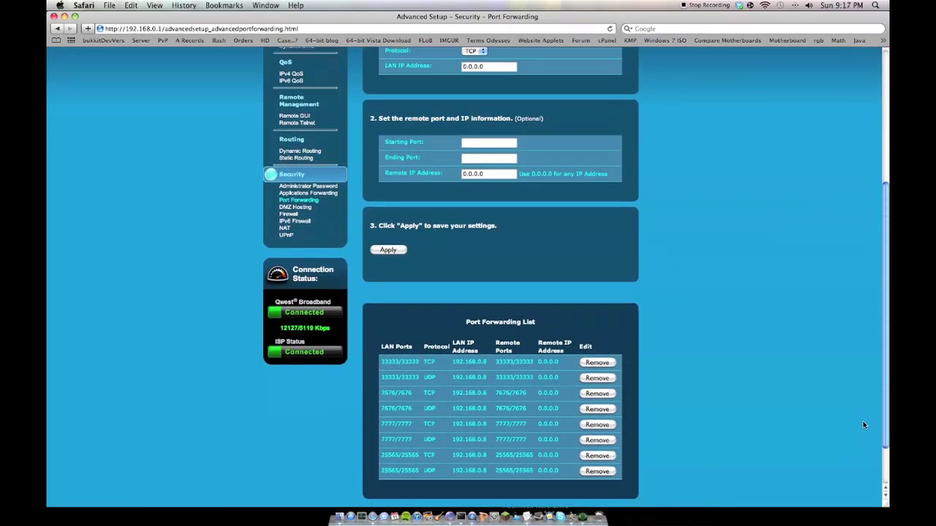
pyautogui.scroll(5, 863, 413)
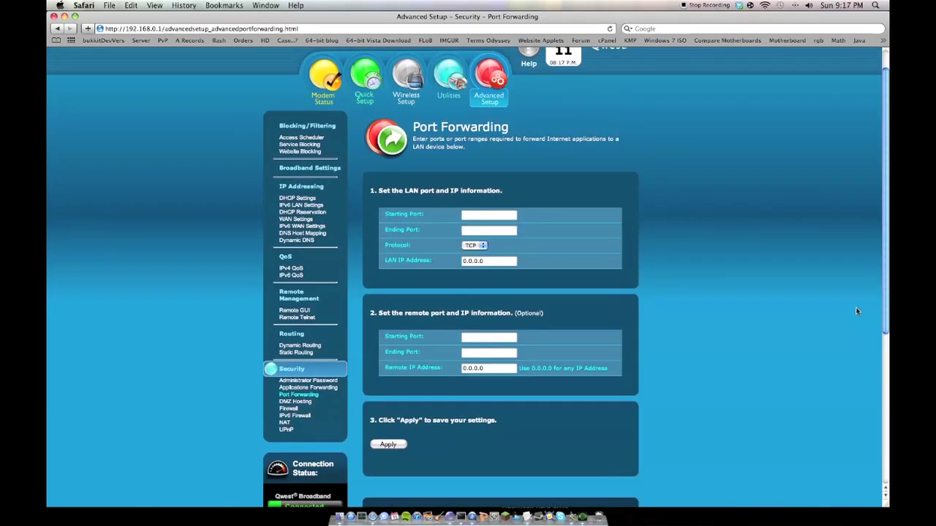
pyautogui.scroll(-1, 857, 312)
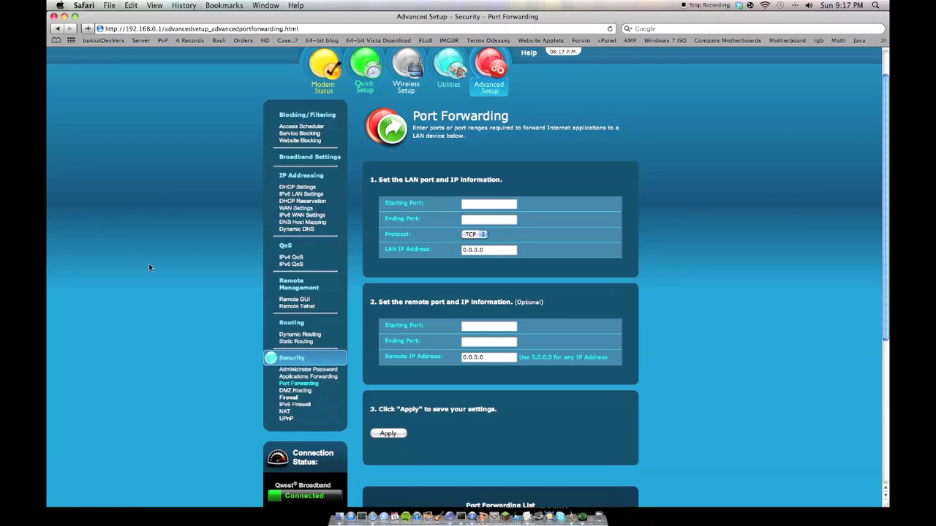
pyautogui.press('super+p')
# Load canyouseeme.org in a new Safari tab
pyautogui.press('super+t')
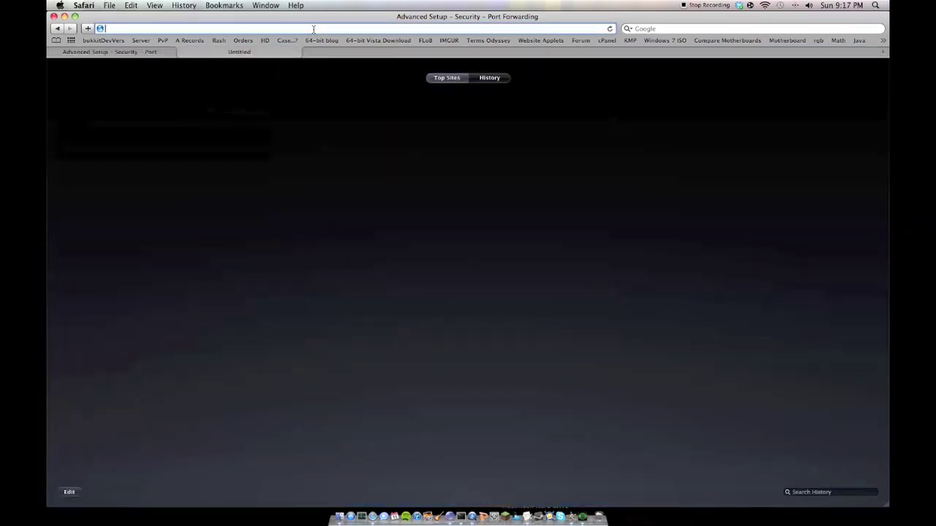
pyautogui.write('canyou')
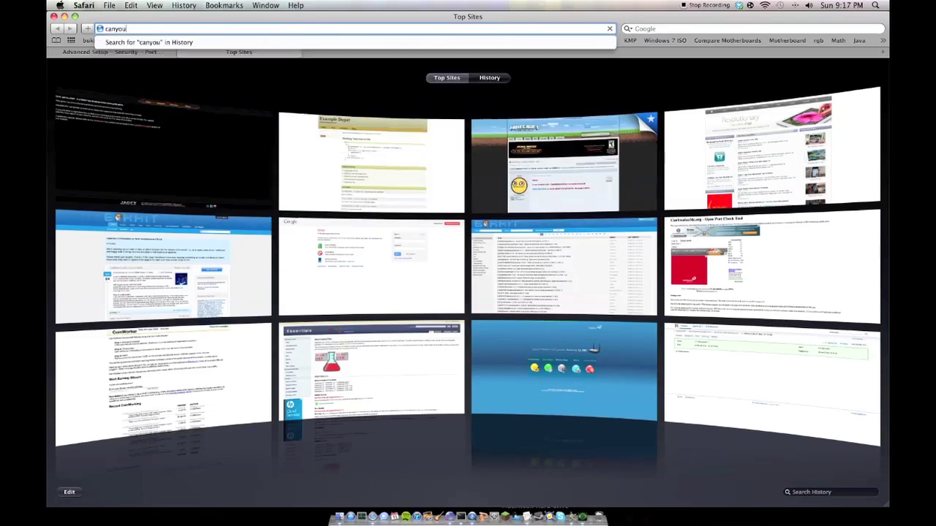
pyautogui.write('semme.org')
pyautogui.press('Return')
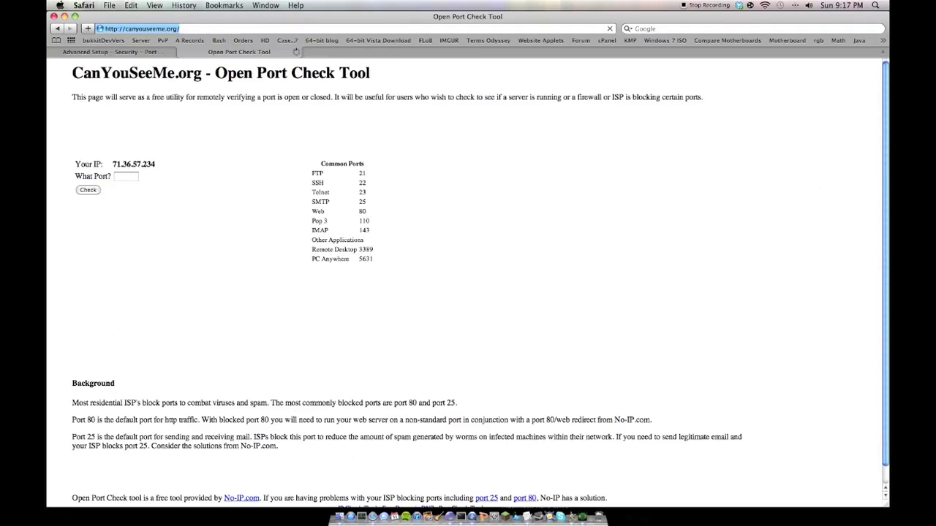
# Check port 25565 on CanYouSeeMe, which times out, then return to the router tab
pyautogui.click(122, 178)
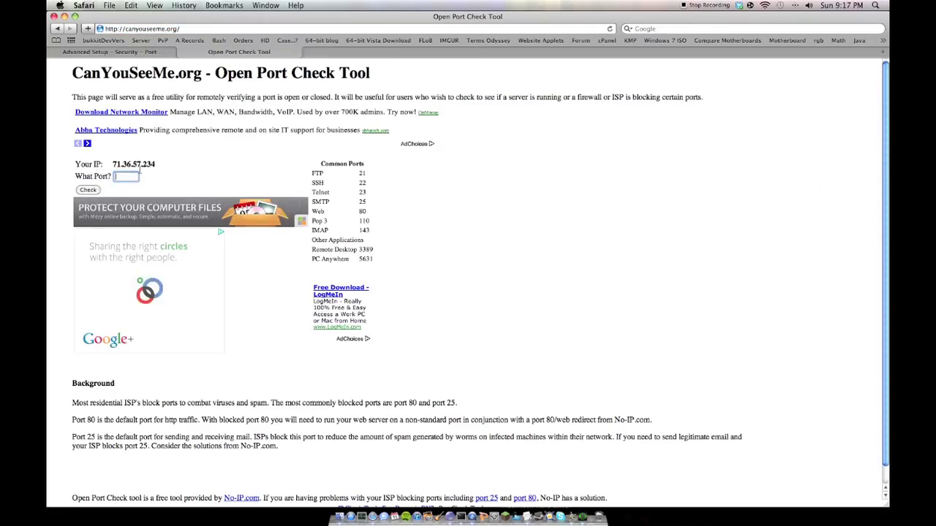
pyautogui.write('25565')
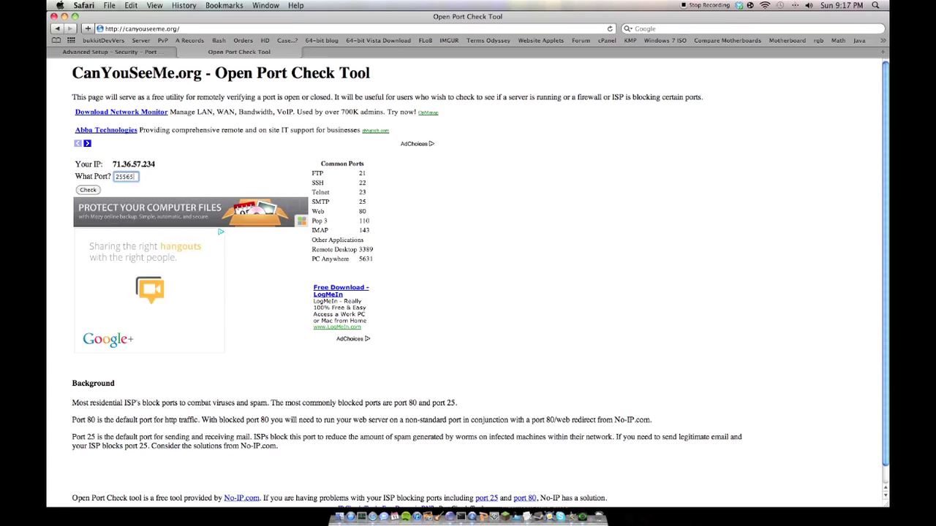
pyautogui.press('Return')
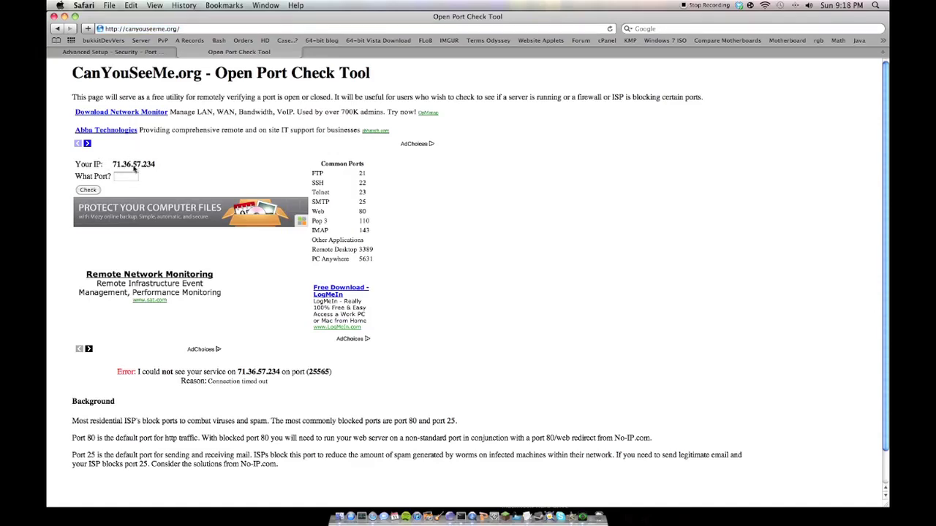
pyautogui.click(134, 52)
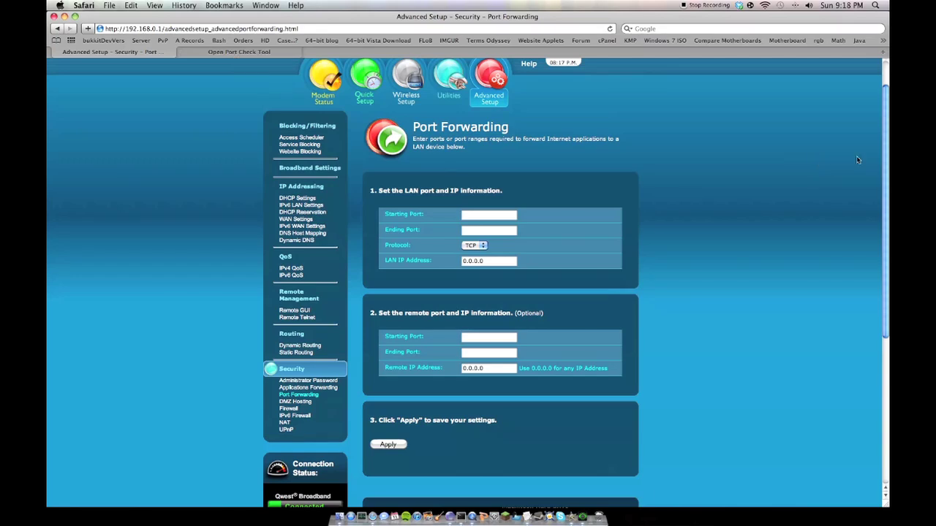
# Look over the router's forwarding list, then test port 7777 on CanYouSeeMe, which also times out
pyautogui.moveTo(886, 167); pyautogui.dragTo(883, 283)
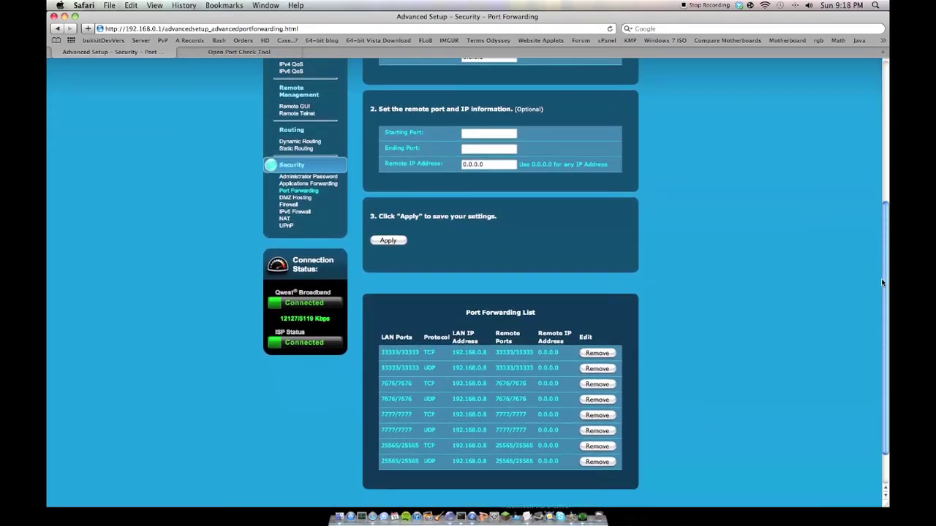
pyautogui.click(239, 52)
pyautogui.click(126, 177)
pyautogui.write('7777')
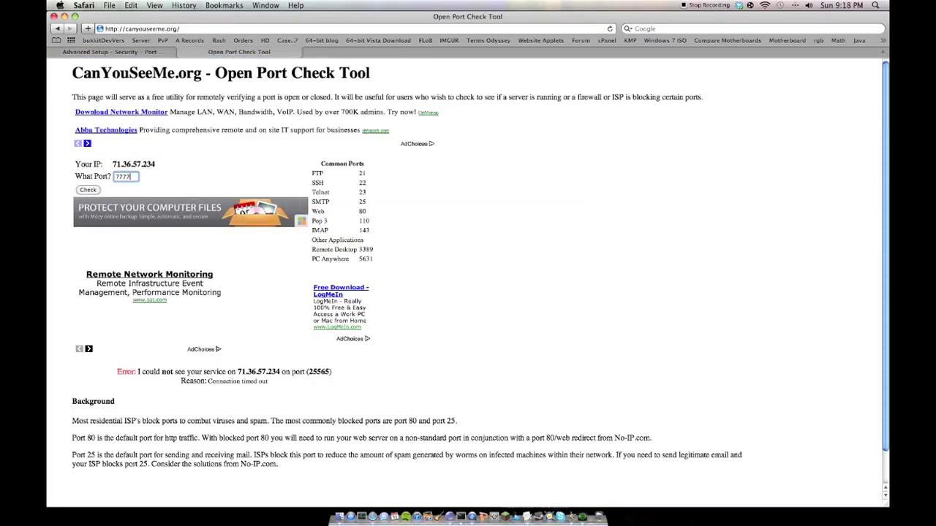
pyautogui.press('Return')
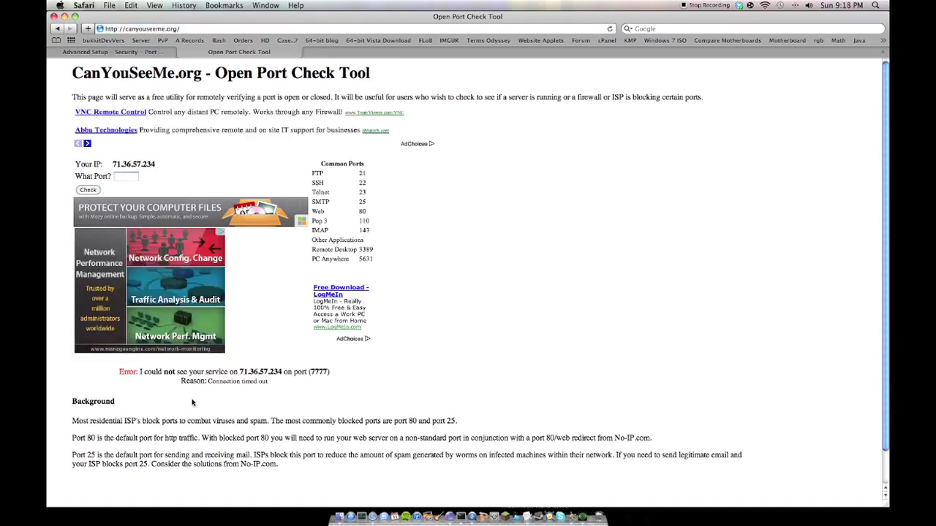
pyautogui.click(340, 518)
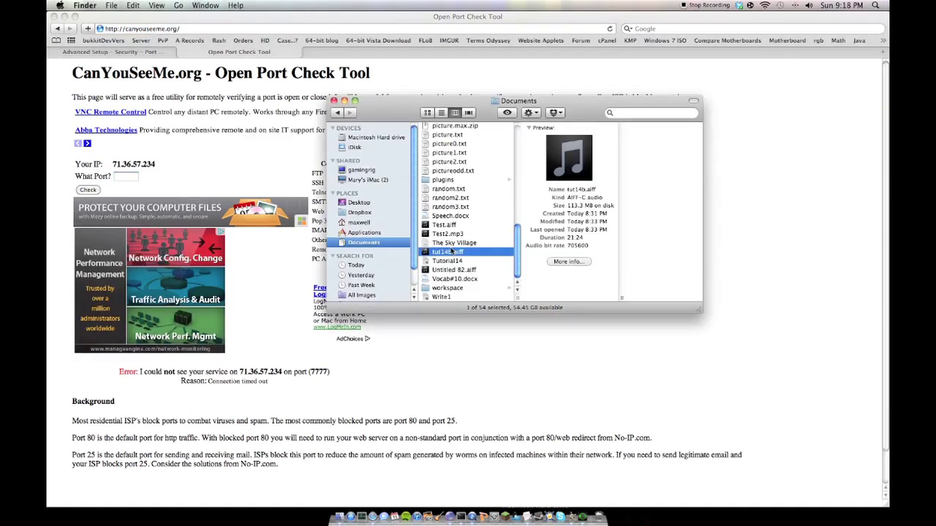
# Launch start_server.command from the CraftBukkit folder and confirm the log shows port 25565
pyautogui.click(360, 223)
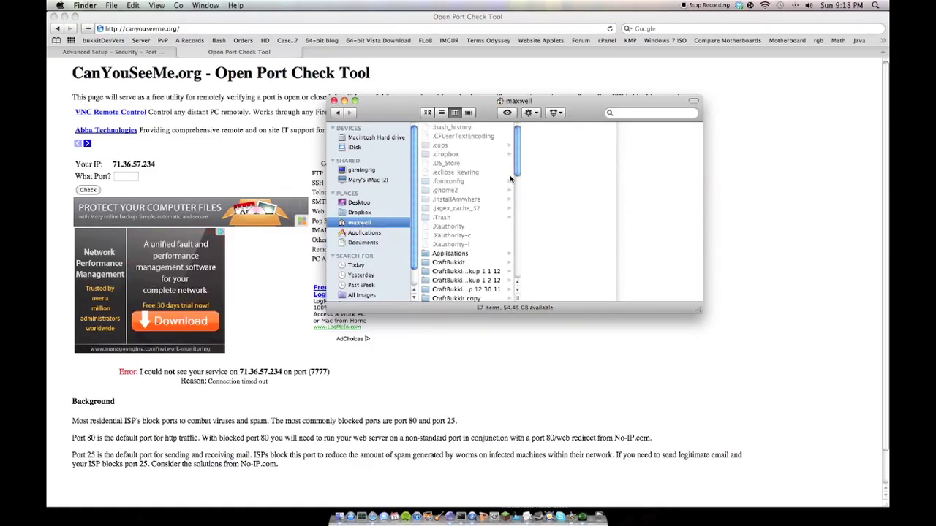
pyautogui.click(452, 262)
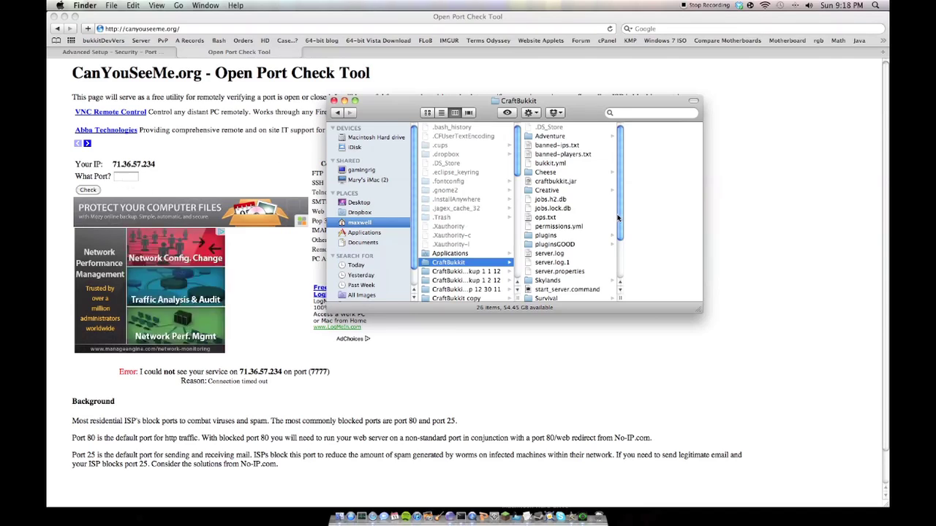
pyautogui.scroll(-5, 614, 242)
pyautogui.doubleClick(567, 240)
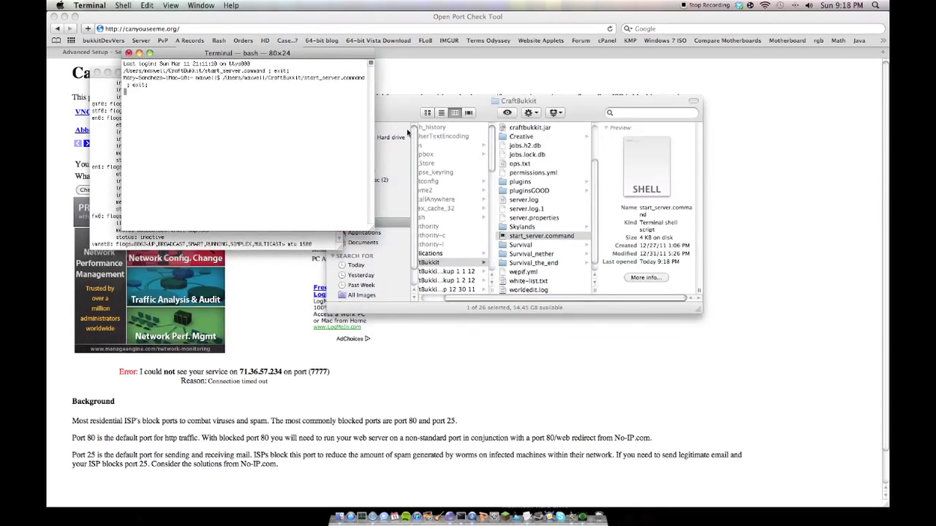
pyautogui.moveTo(196, 60); pyautogui.dragTo(539, 41)
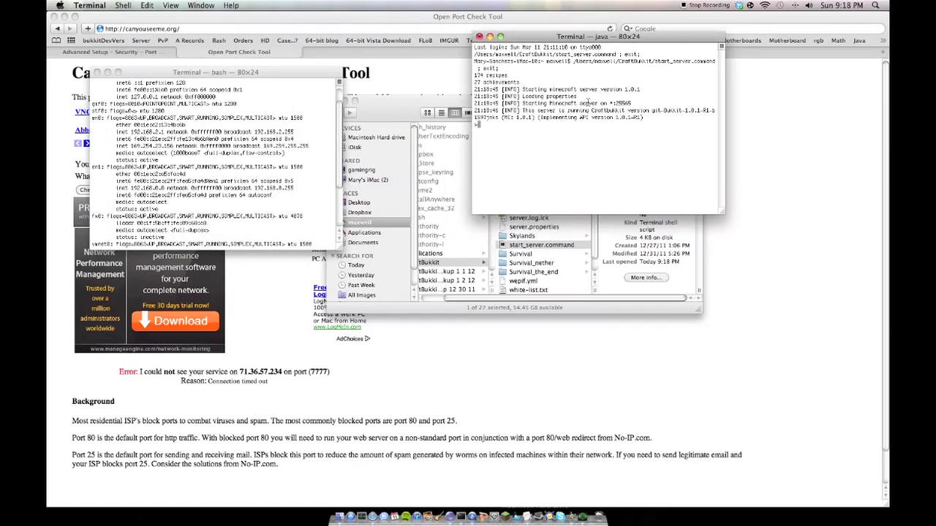
pyautogui.moveTo(590, 103); pyautogui.dragTo(639, 103)
pyautogui.click(639, 103)
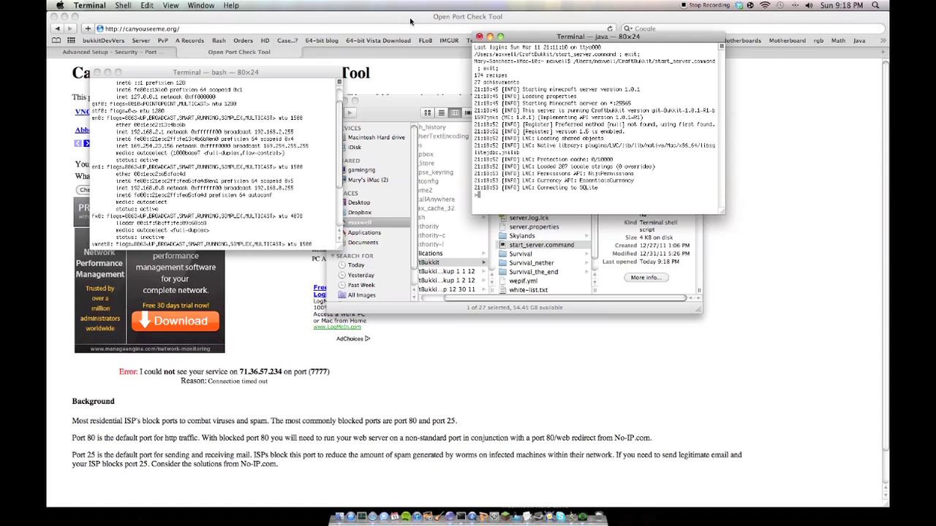
# Enter port 25565 on CanYouSeeMe.org and confirm the Minecraft server windows are still running
pyautogui.click(410, 21)
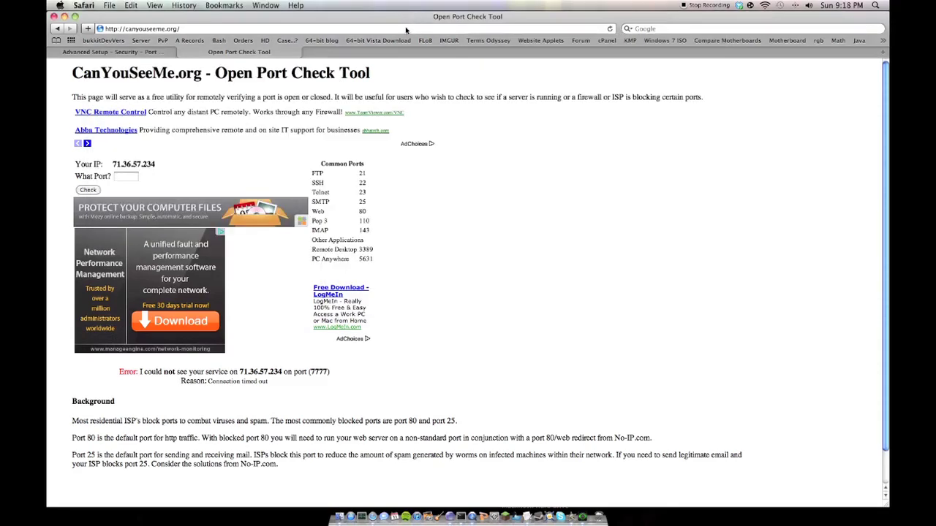
pyautogui.click(129, 177)
pyautogui.write('2')
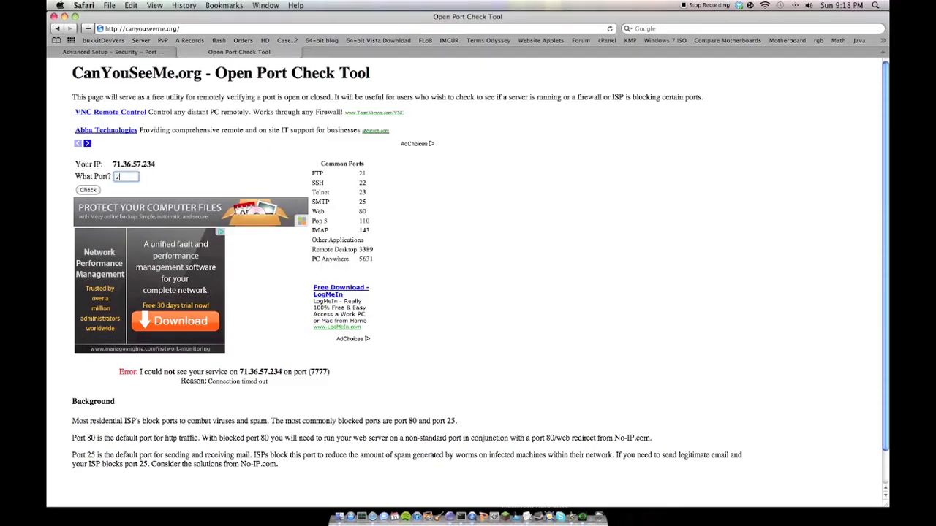
pyautogui.write('5565')
pyautogui.click(472, 517)
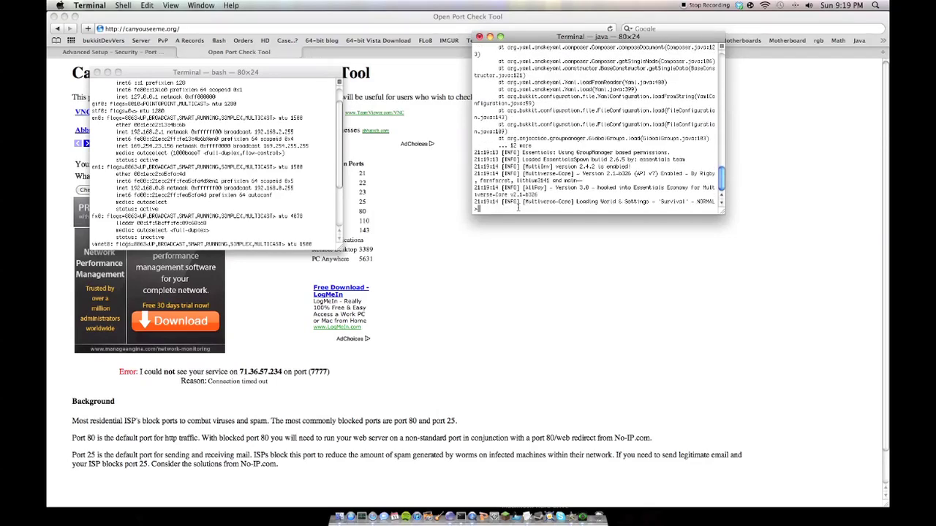
# Check port 25565 and highlight the Success message saying the service is visible
pyautogui.click(434, 167)
pyautogui.click(88, 192)
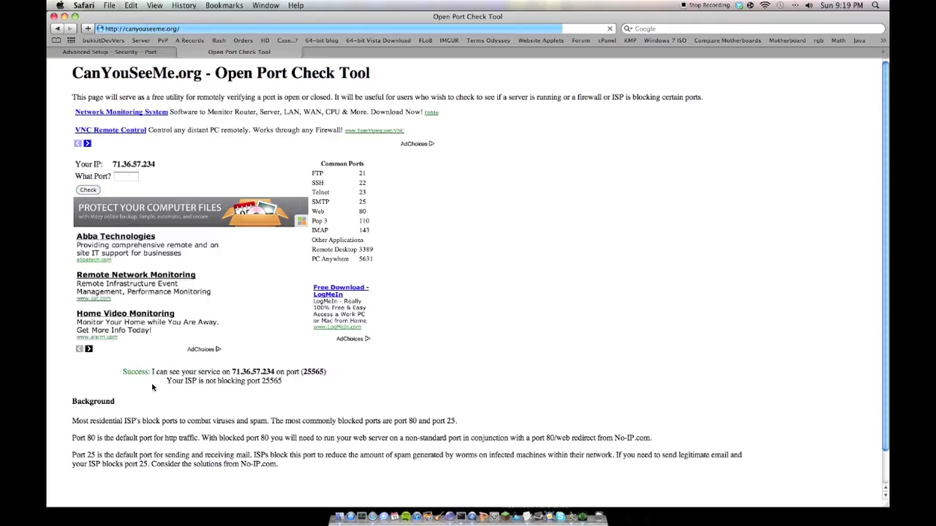
pyautogui.moveTo(123, 373); pyautogui.dragTo(331, 374)
pyautogui.click(378, 391)
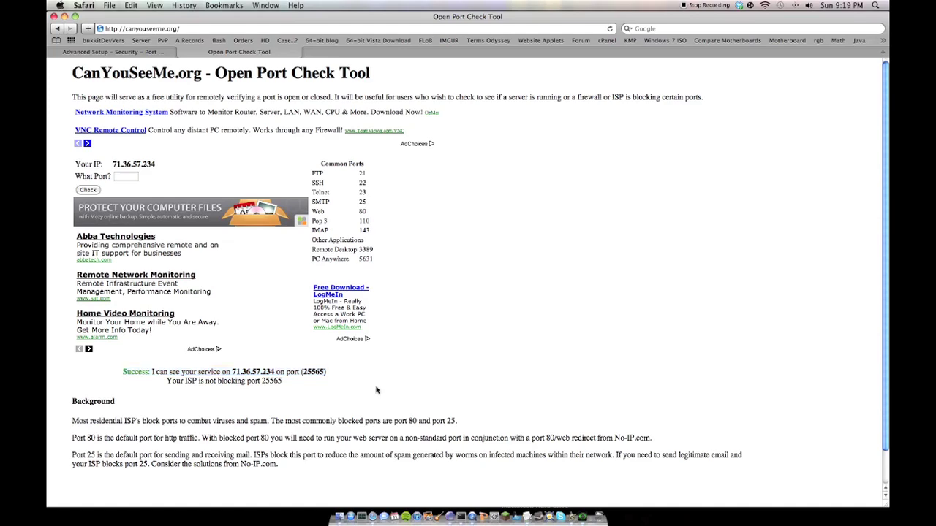
pyautogui.click(461, 517)
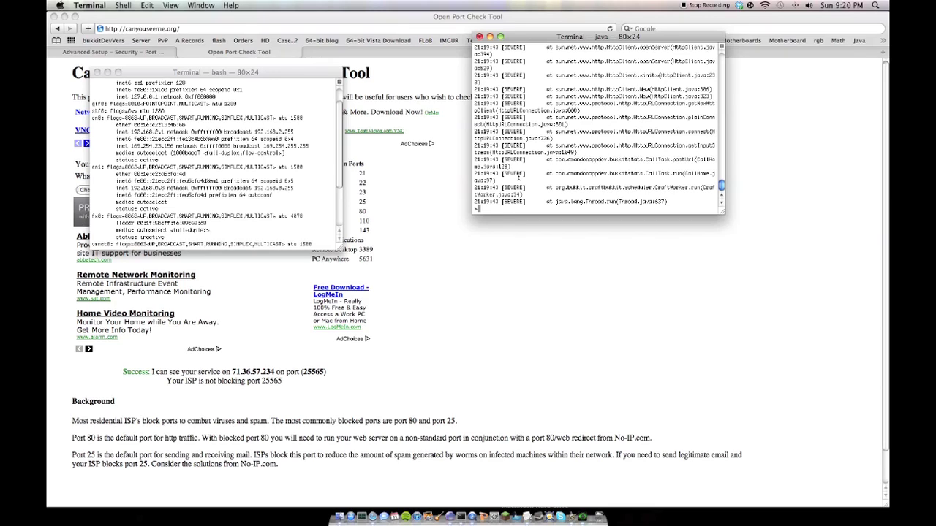
pyautogui.click(247, 167)
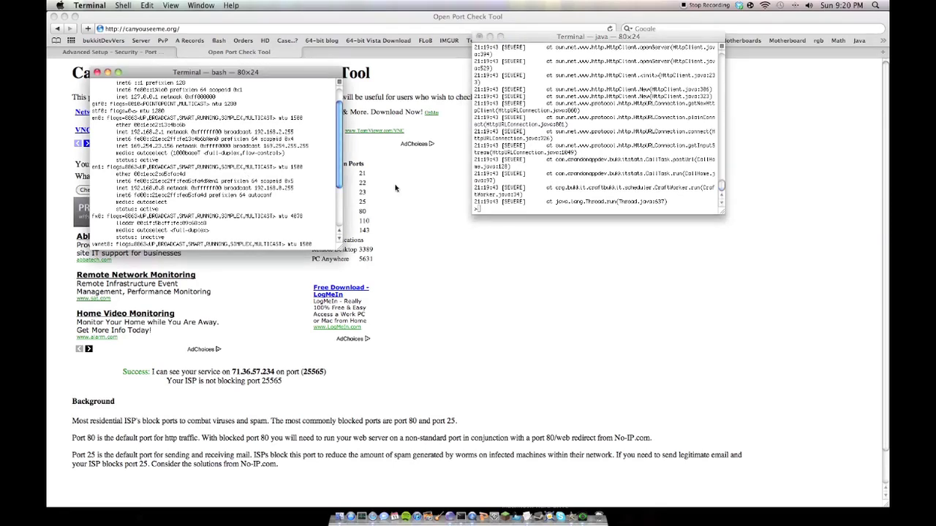
pyautogui.click(422, 217)
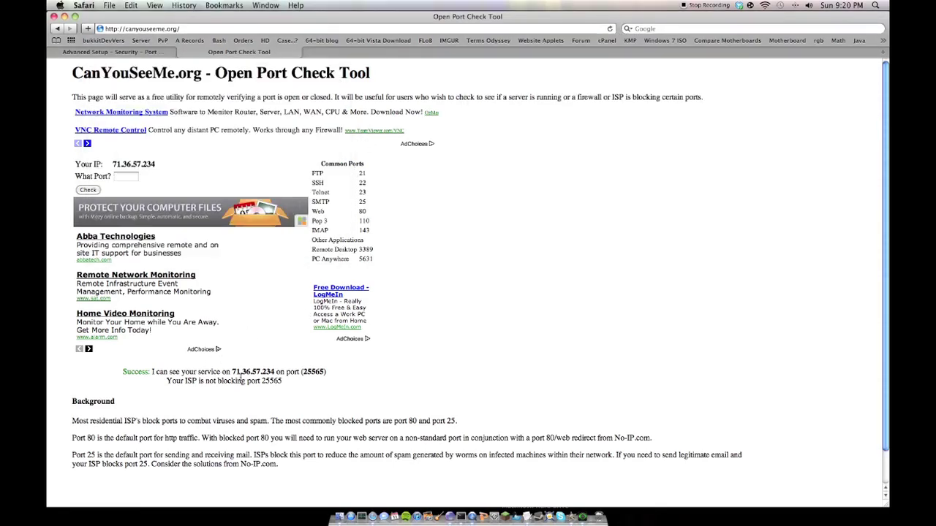
pyautogui.moveTo(231, 371); pyautogui.dragTo(274, 373)
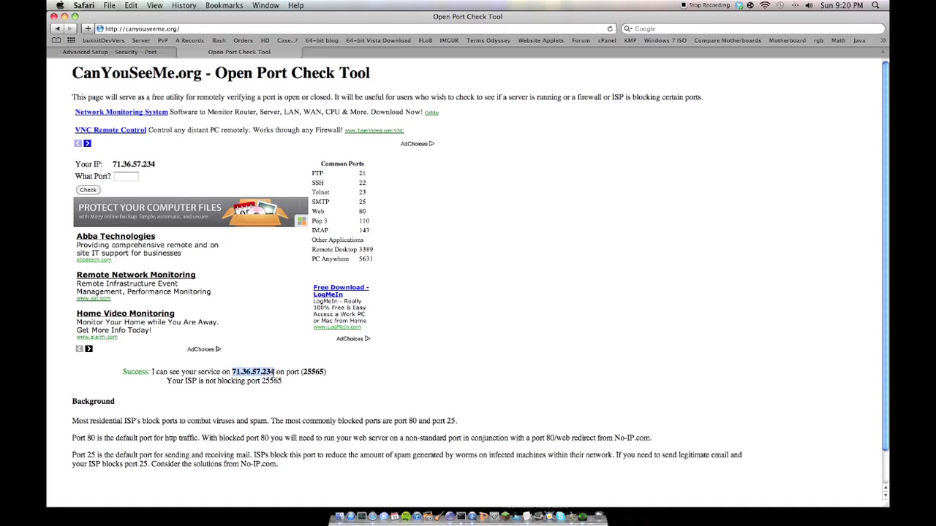
pyautogui.click(149, 371)
pyautogui.click(714, 5)
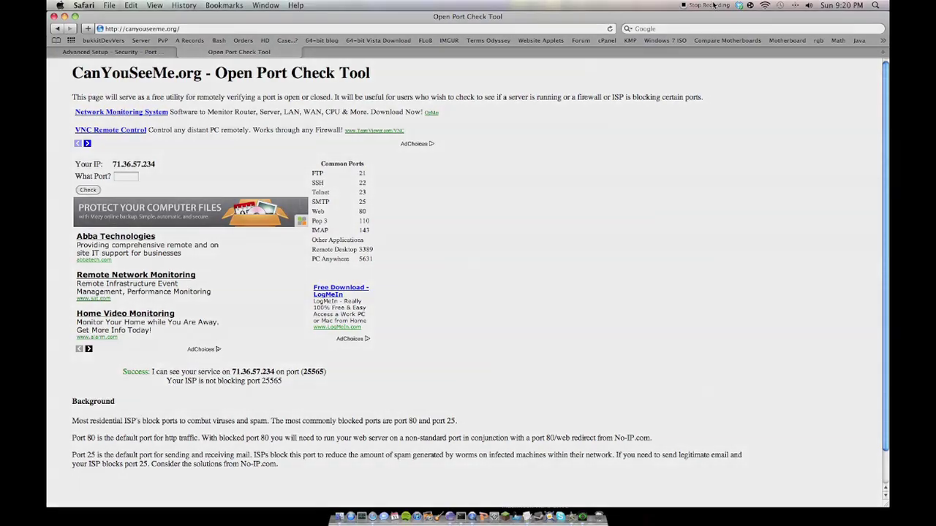